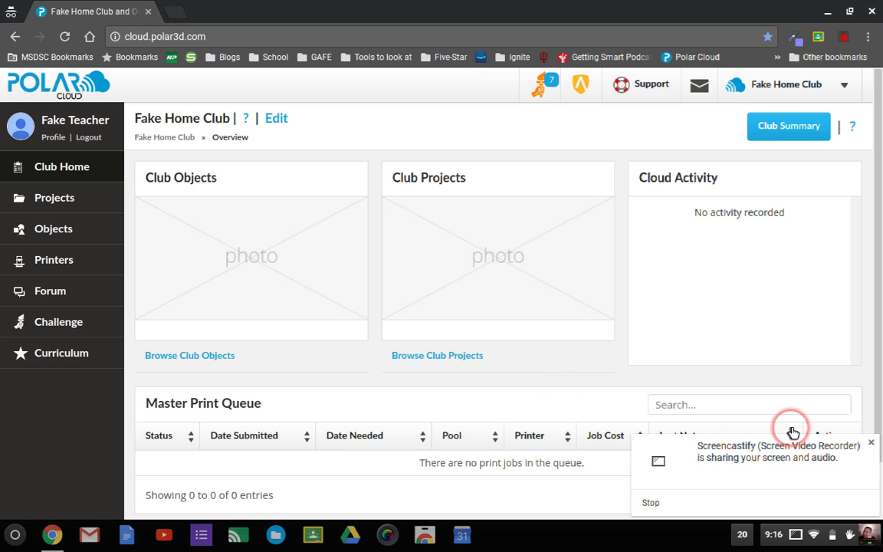
# Dismiss the screen-sharing notice and open the club's empty Printers list.
pyautogui.click(871, 445)
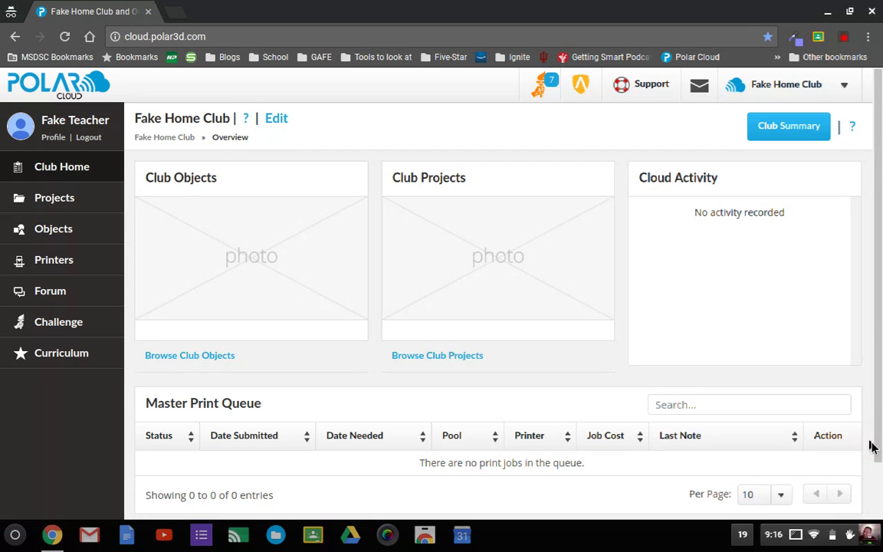
pyautogui.click(499, 379)
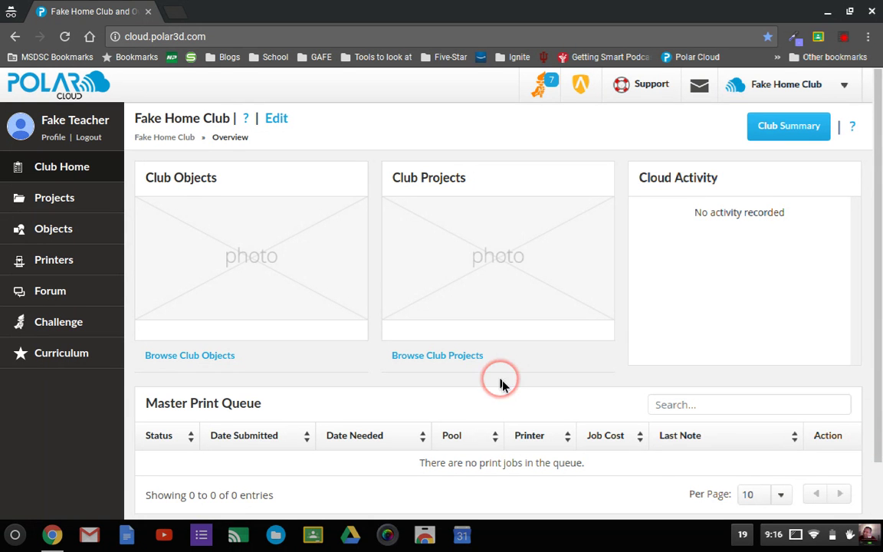
pyautogui.click(302, 334)
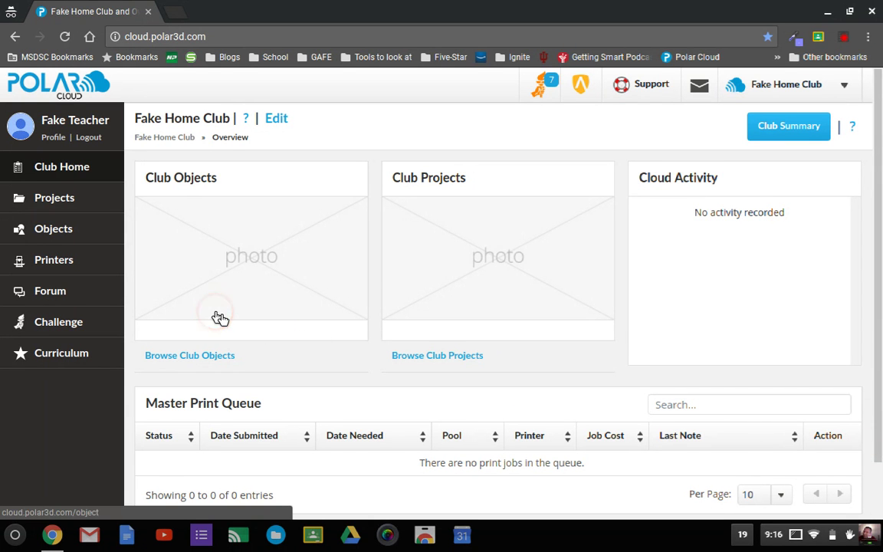
pyautogui.click(158, 282)
pyautogui.click(66, 266)
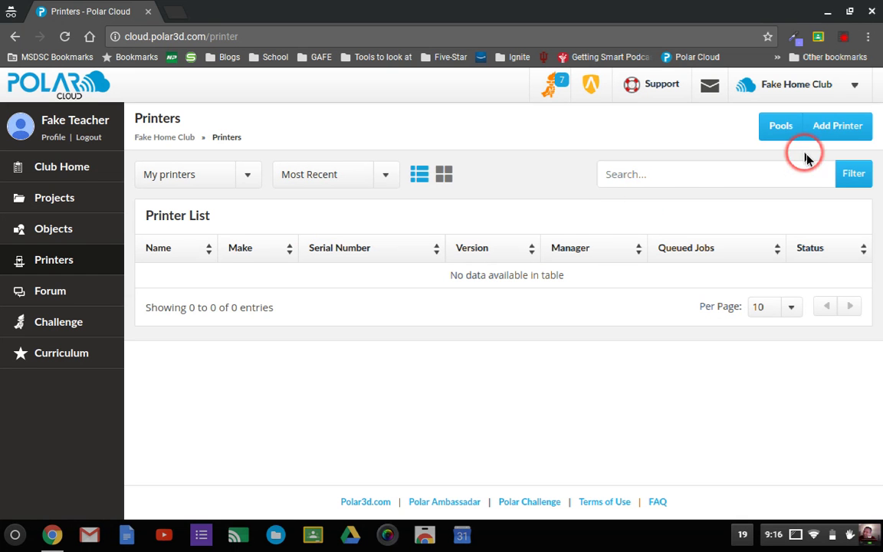
# Start a new printer with Polar3D as its make and enter its serial number.
pyautogui.click(828, 136)
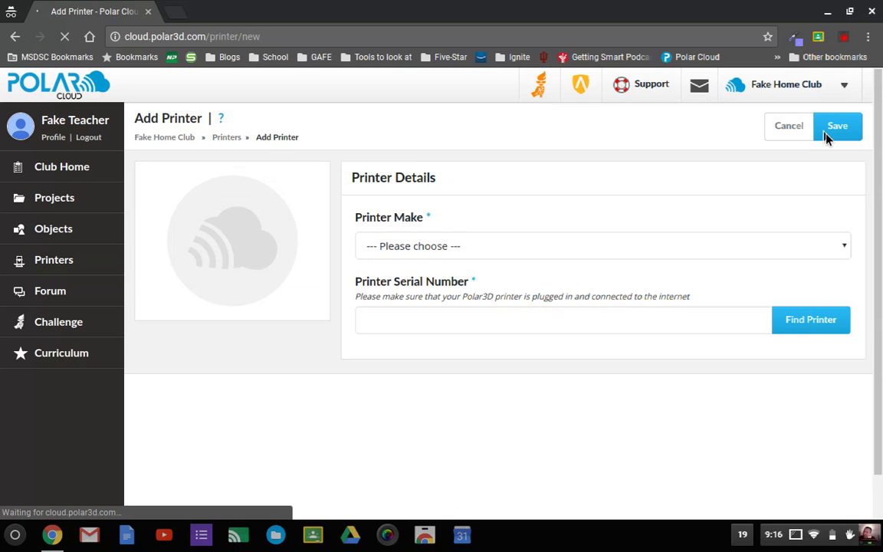
pyautogui.click(835, 248)
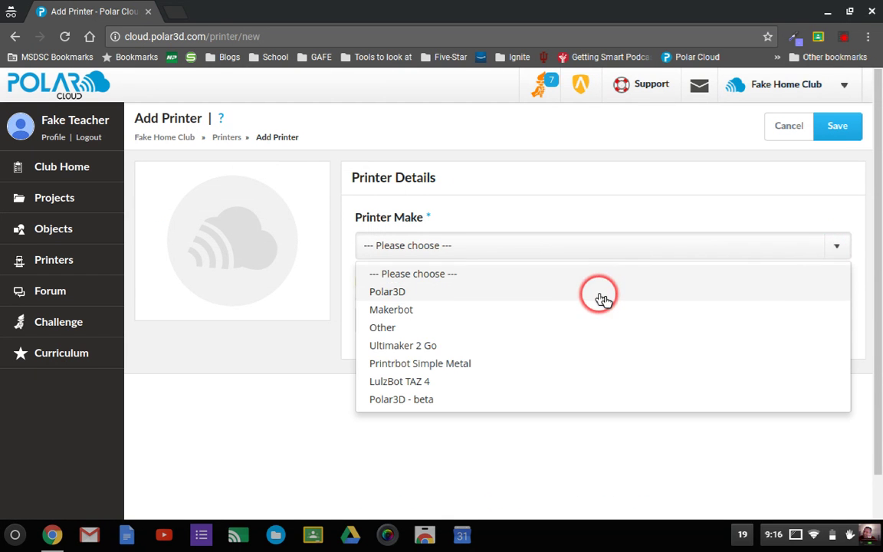
pyautogui.click(603, 297)
pyautogui.click(594, 320)
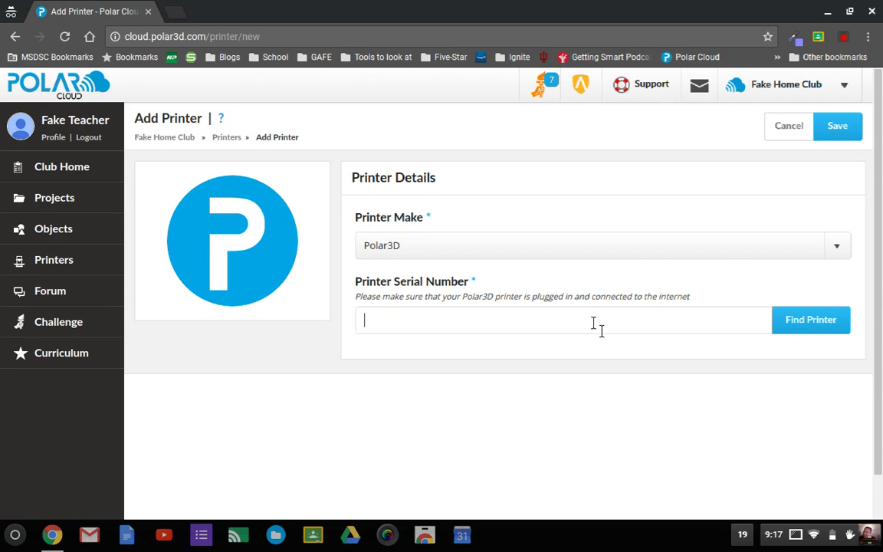
pyautogui.write('P3')
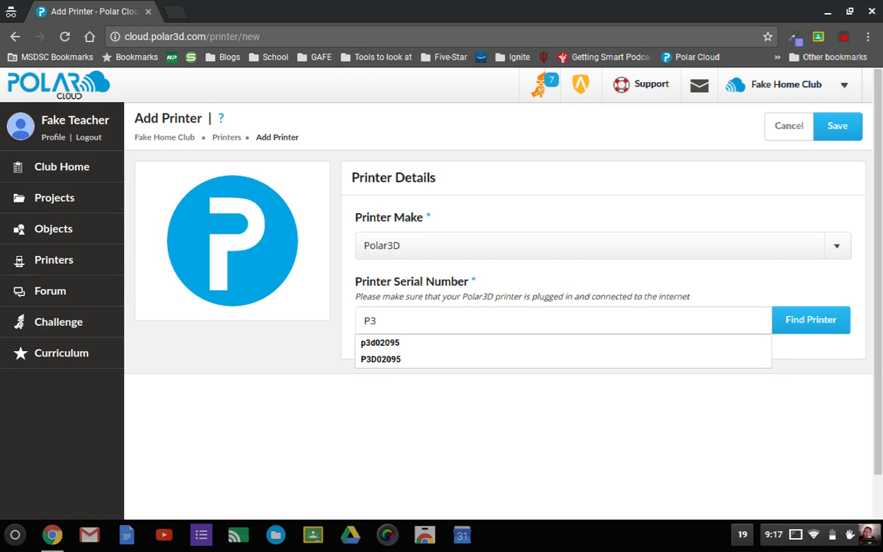
pyautogui.write('D')
pyautogui.write('011')
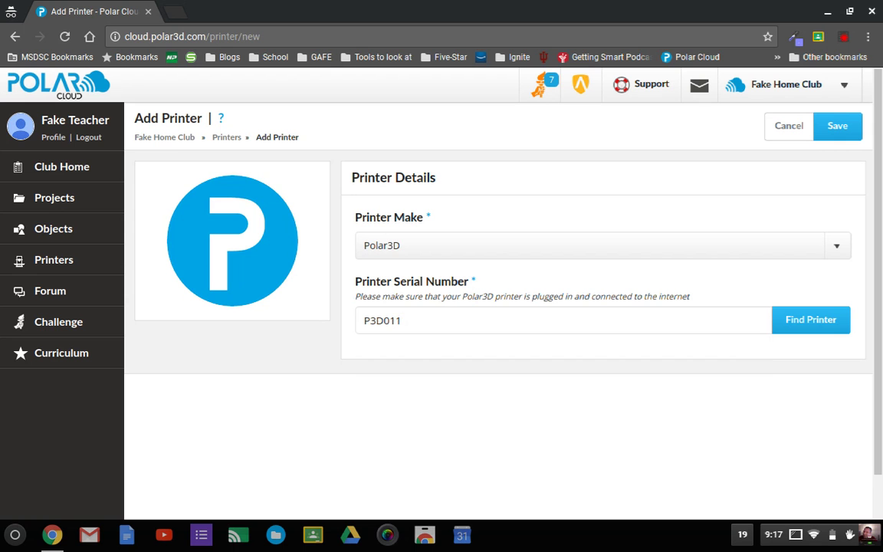
pyautogui.write('75')
# Find the printer by its serial number and set its top colour to Yellow.
pyautogui.click(798, 329)
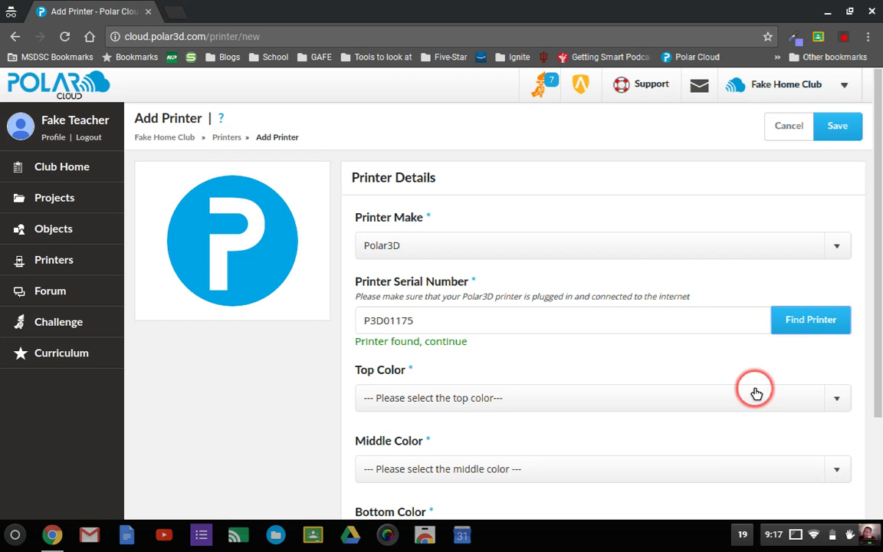
pyautogui.scroll(-2, 756, 391)
pyautogui.scroll(-1, 728, 361)
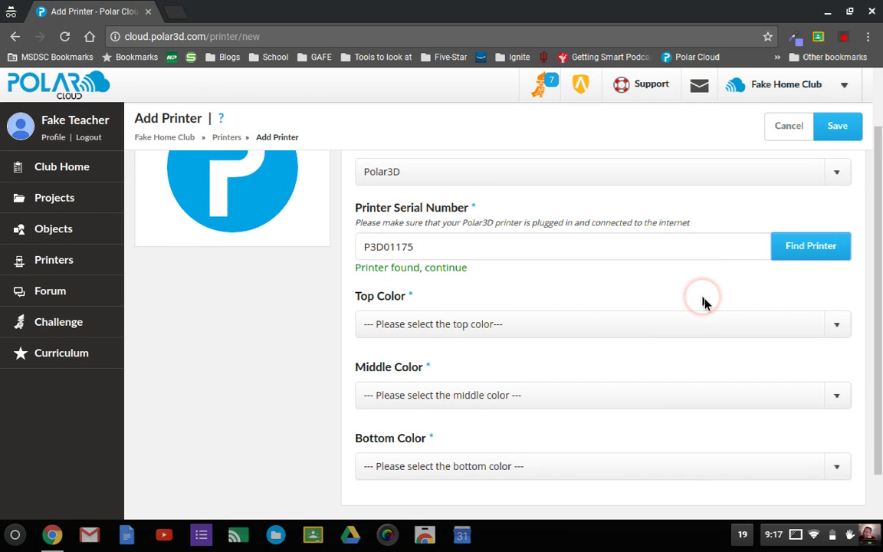
pyautogui.click(818, 325)
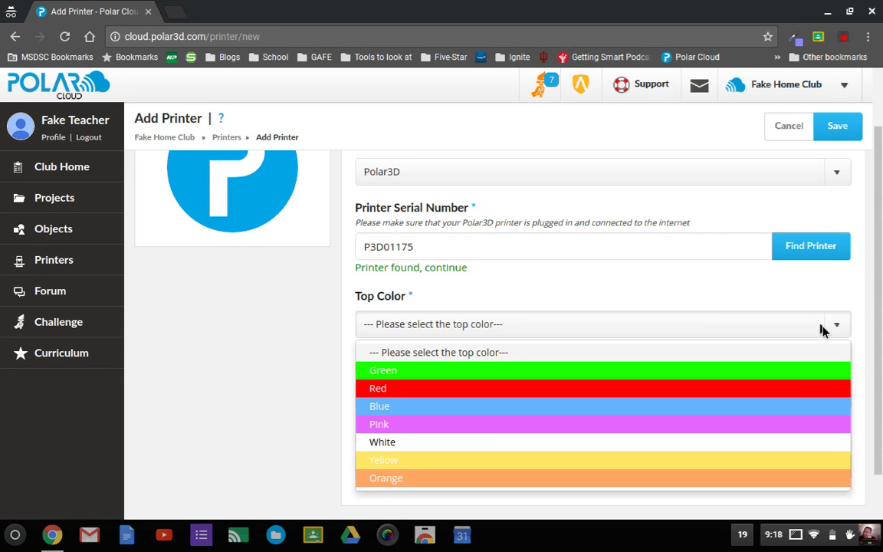
pyautogui.click(603, 444)
pyautogui.click(602, 463)
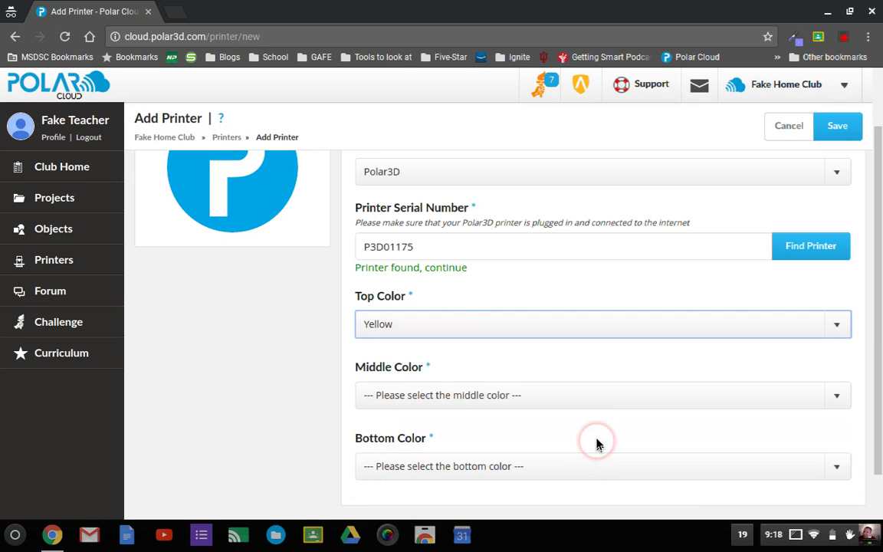
# Set the middle colour to Blue and bottom to Orange, then save the printer.
pyautogui.click(604, 395)
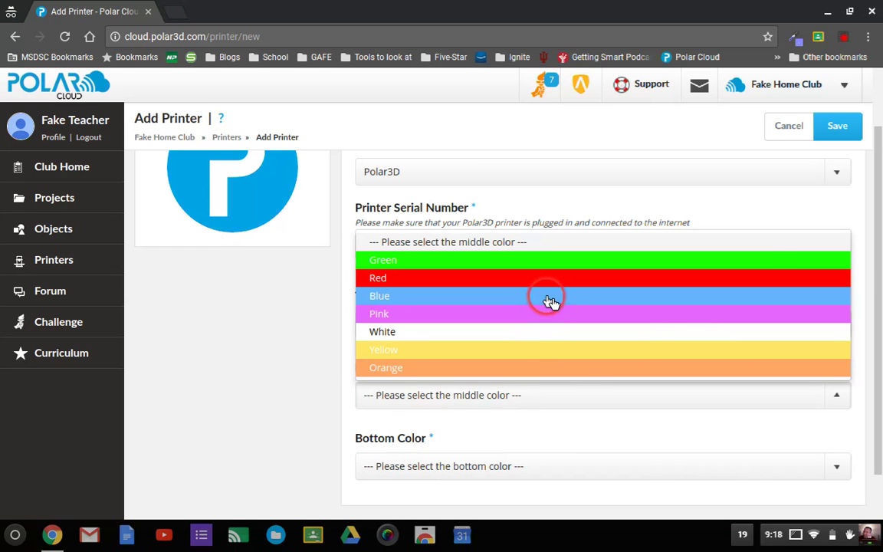
pyautogui.click(548, 298)
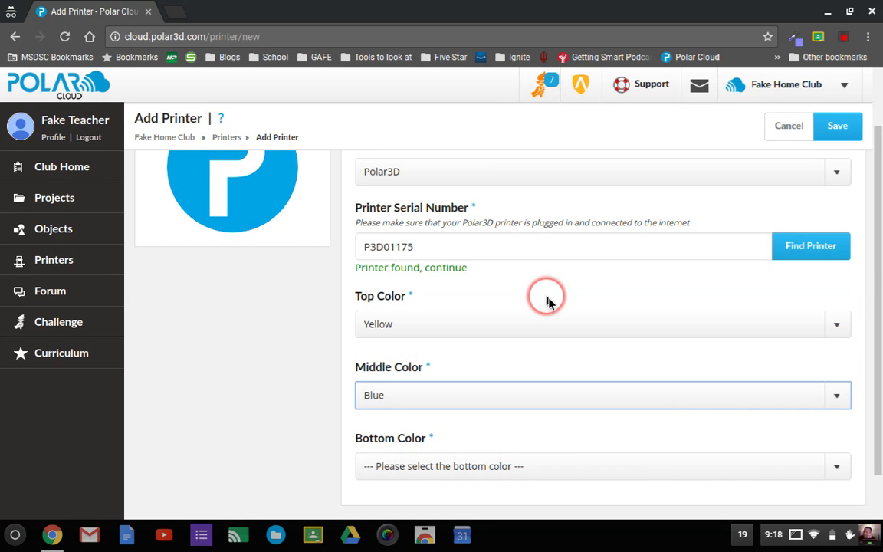
pyautogui.click(556, 470)
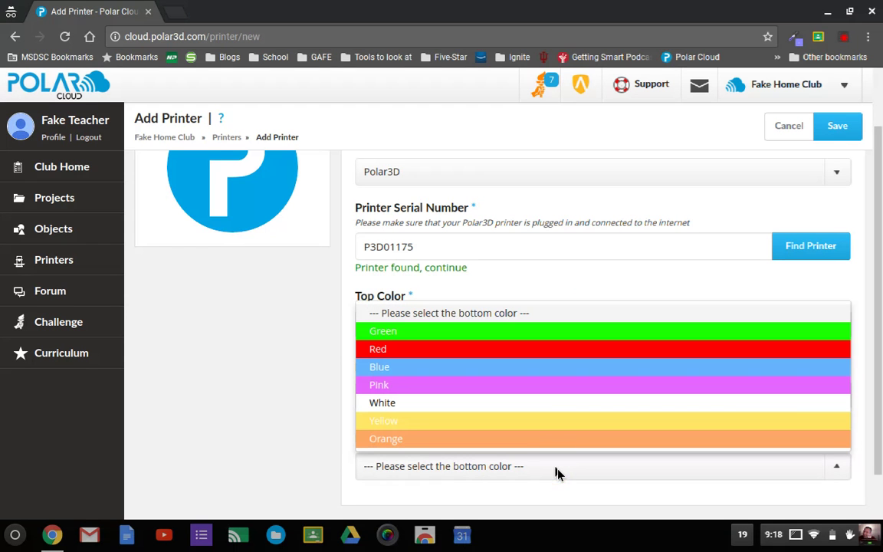
pyautogui.click(553, 441)
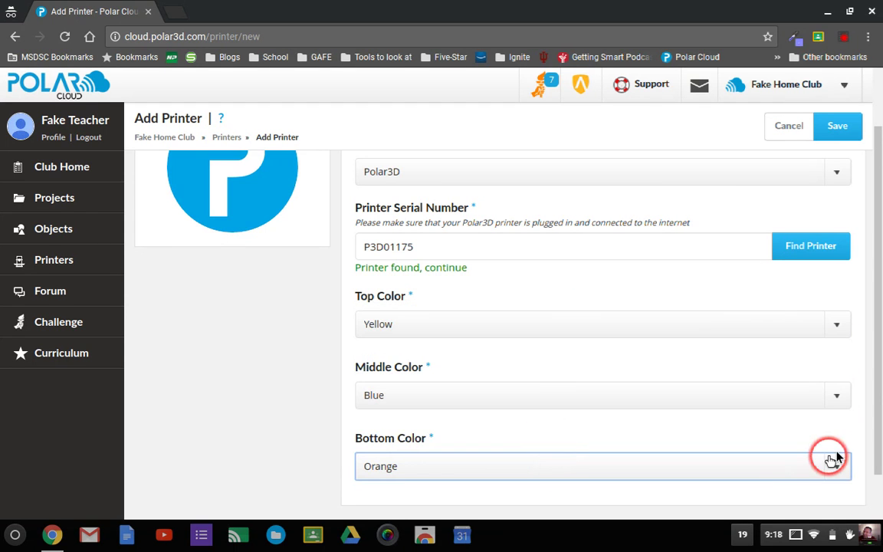
pyautogui.scroll(-1, 855, 451)
pyautogui.scroll(-1, 855, 460)
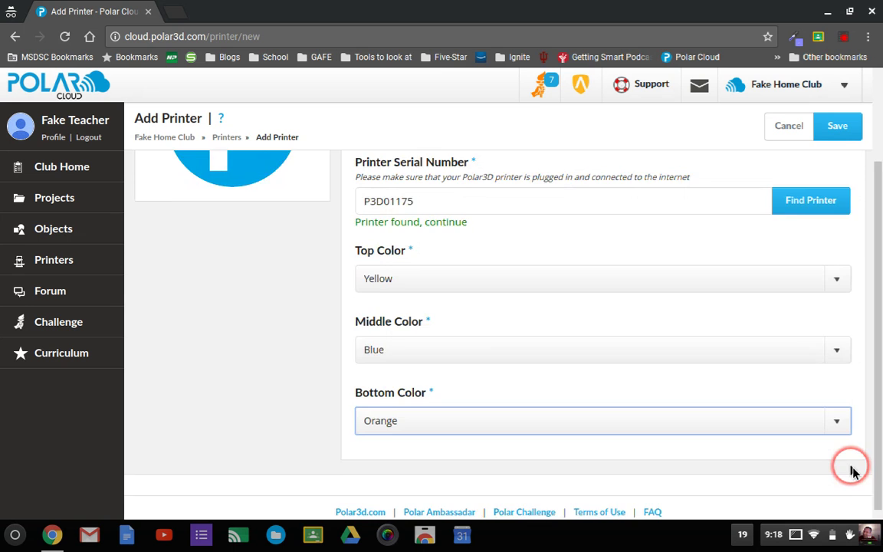
pyautogui.scroll(3, 843, 384)
pyautogui.click(838, 131)
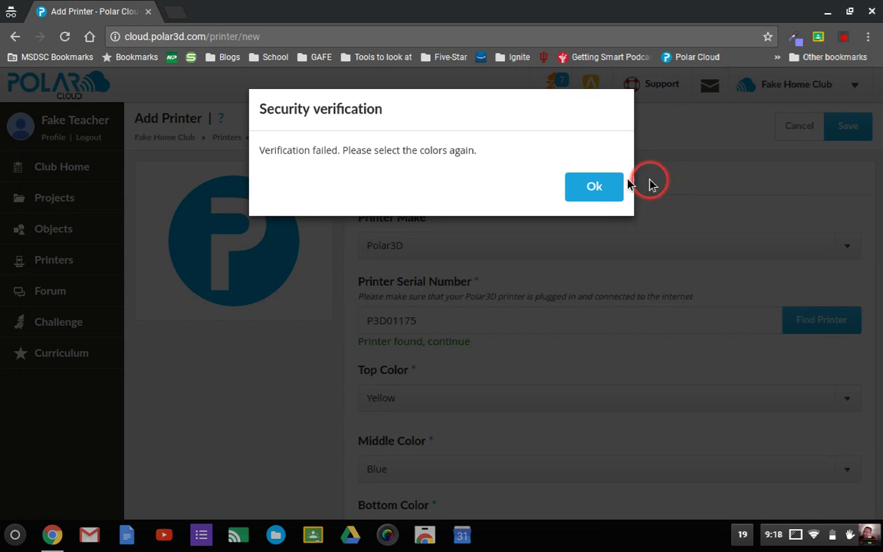
# Dismiss the verification failure and recolour the printer White top, Pink middle, Blue bottom.
pyautogui.click(591, 188)
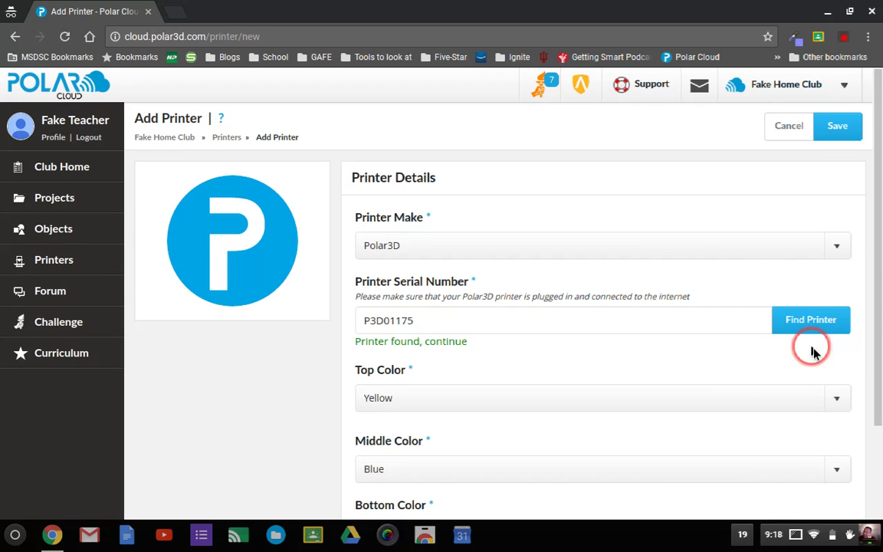
pyautogui.scroll(-3, 817, 387)
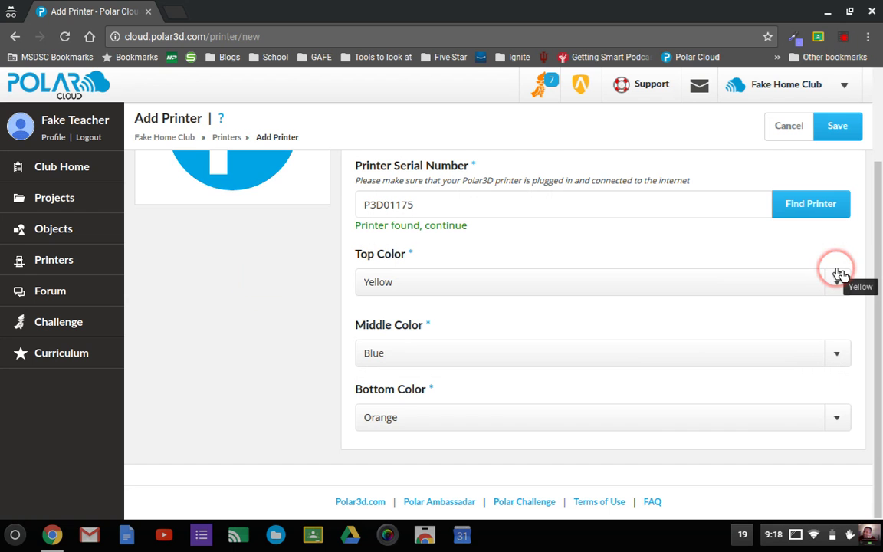
pyautogui.click(841, 283)
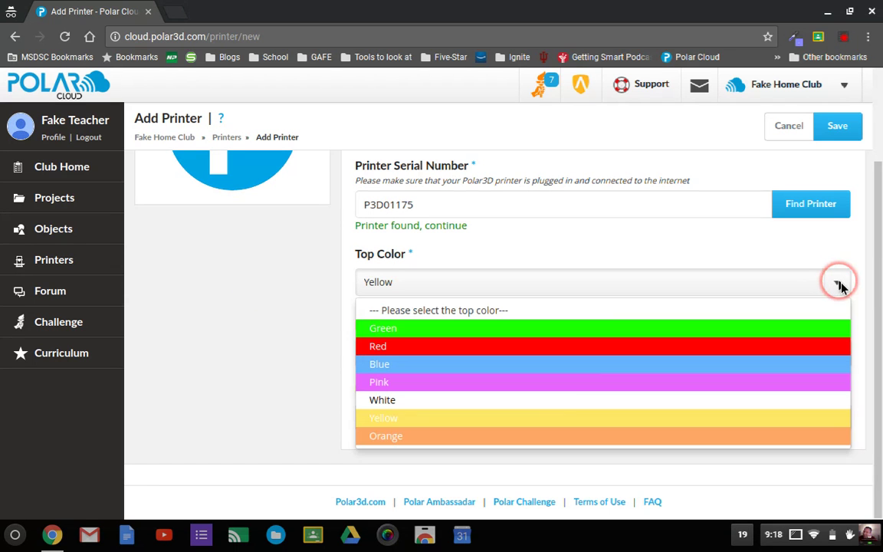
pyautogui.click(577, 404)
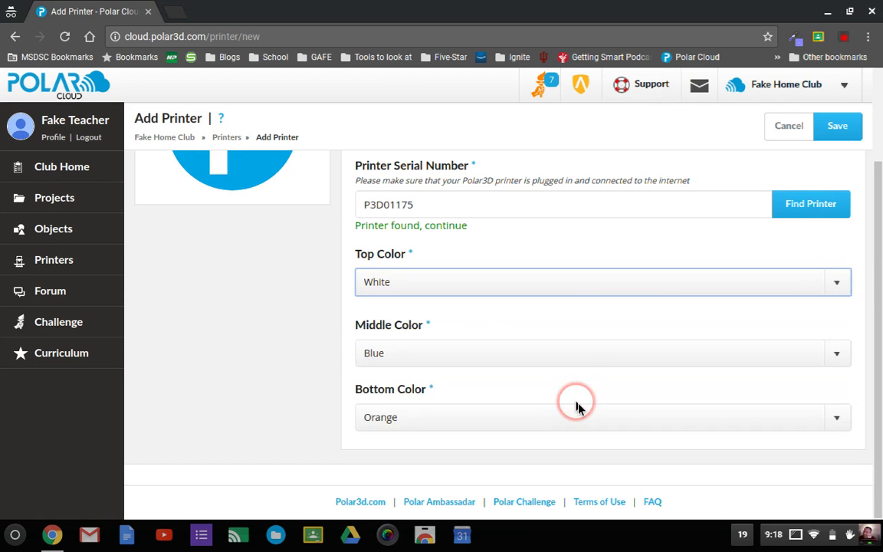
pyautogui.click(638, 353)
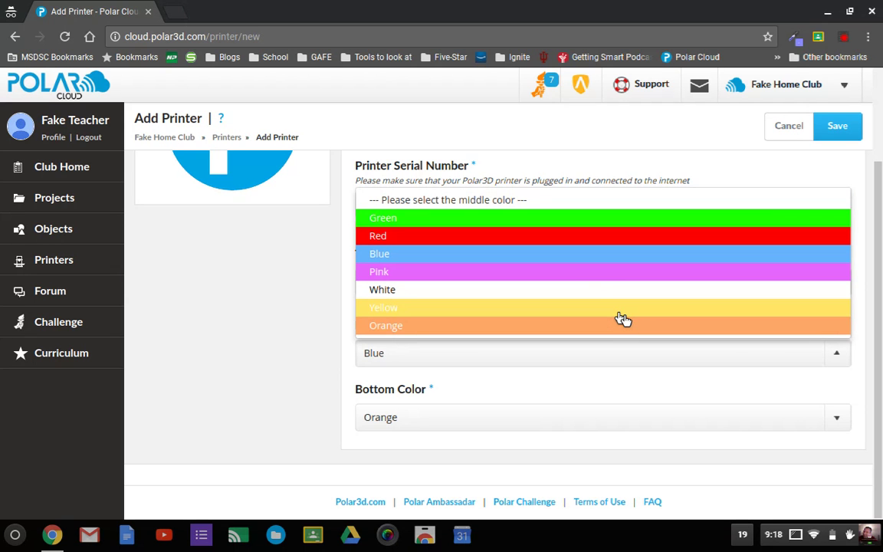
pyautogui.moveTo(605, 290); pyautogui.dragTo(605, 280)
pyautogui.click(606, 279)
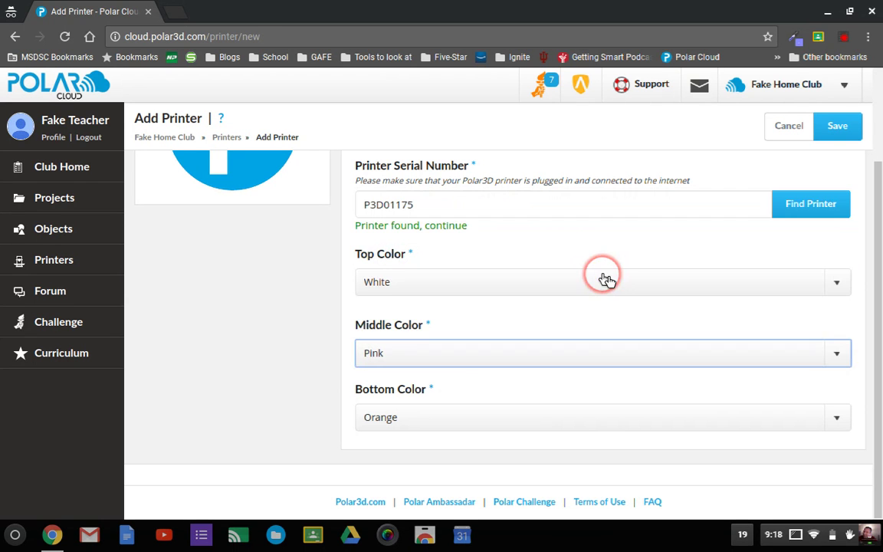
pyautogui.click(583, 434)
pyautogui.click(573, 319)
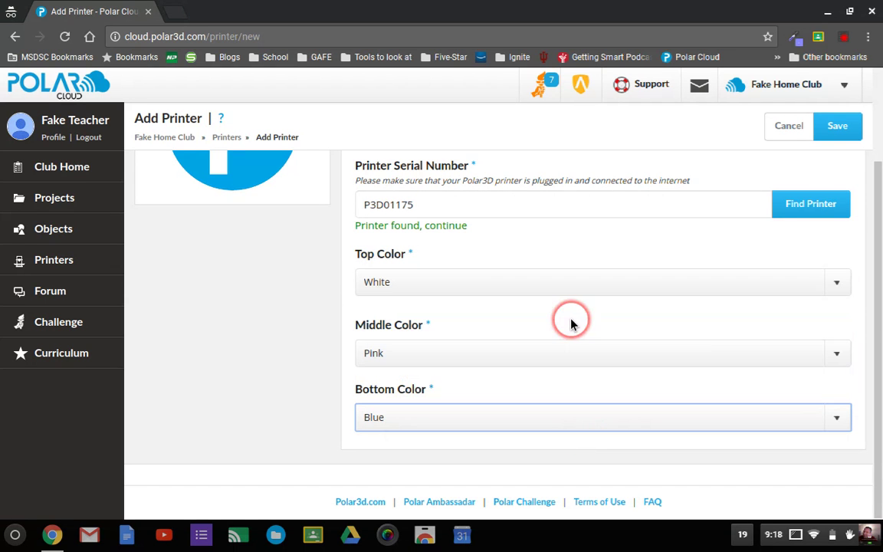
pyautogui.click(837, 126)
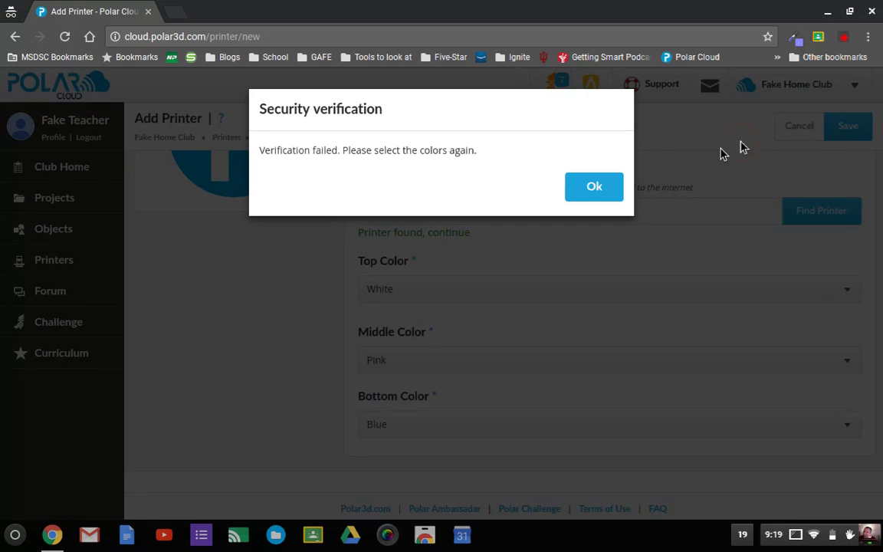
pyautogui.click(621, 191)
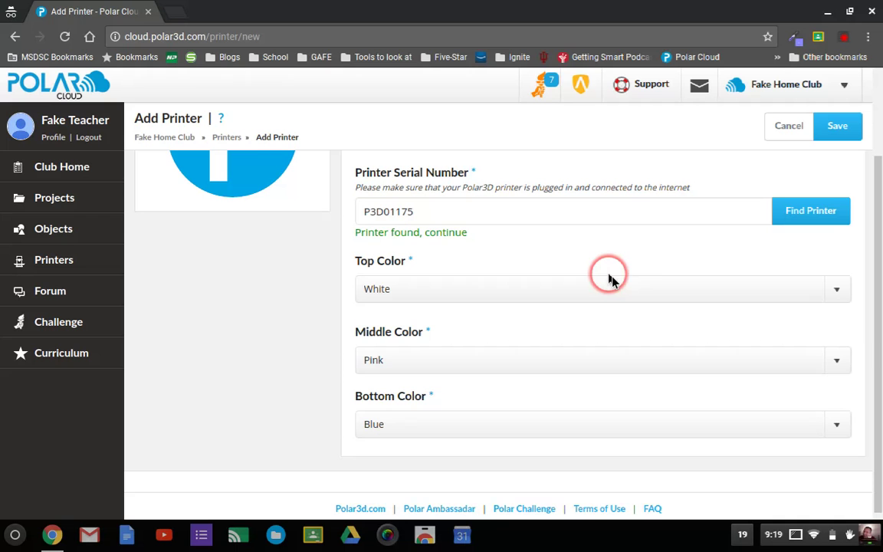
# Set the colours to Blue top, Red middle and Yellow bottom, then save the printer.
pyautogui.click(641, 286)
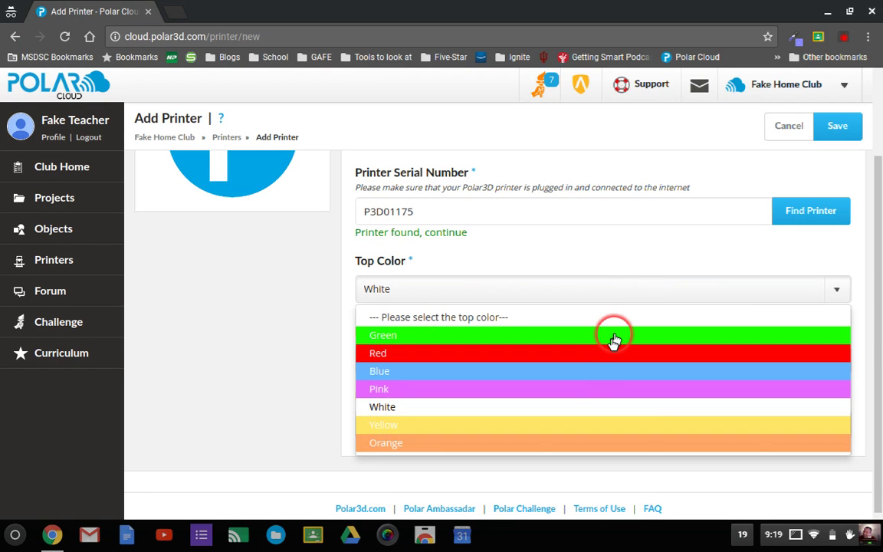
pyautogui.click(606, 373)
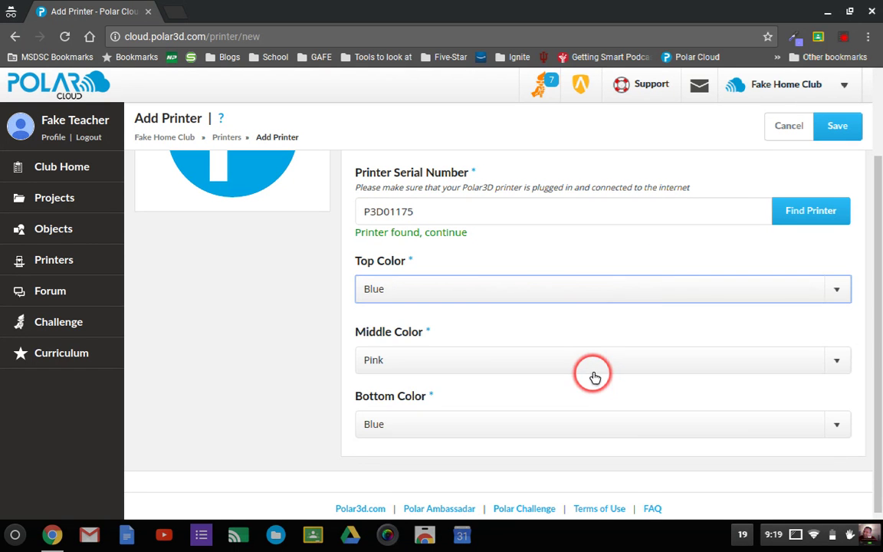
pyautogui.click(596, 368)
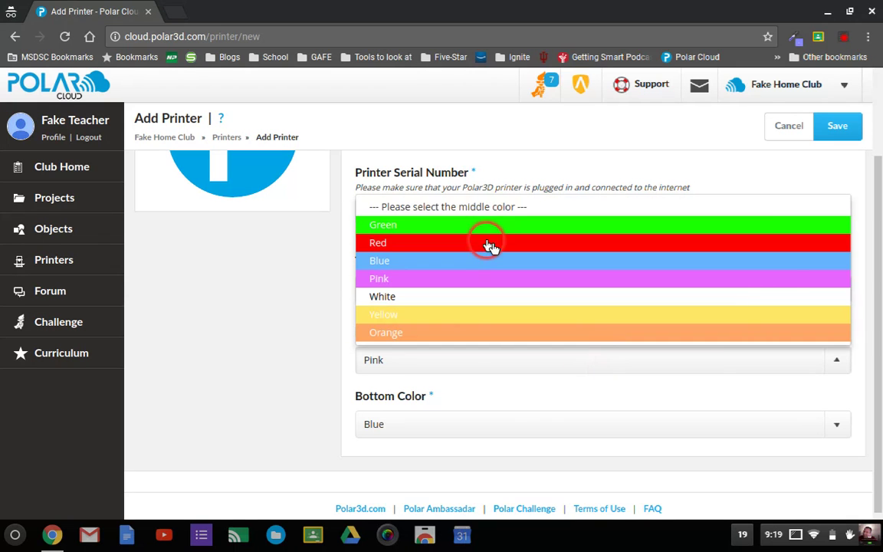
pyautogui.click(490, 245)
pyautogui.click(532, 434)
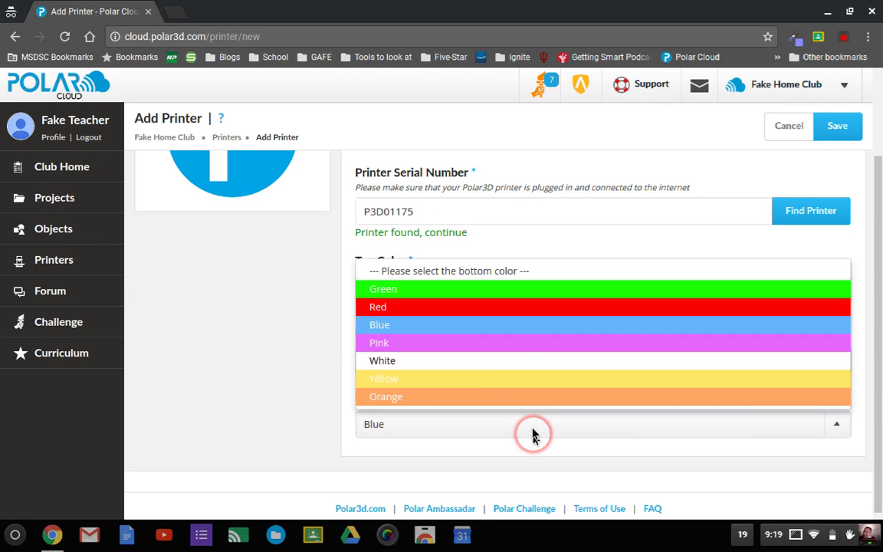
pyautogui.click(508, 379)
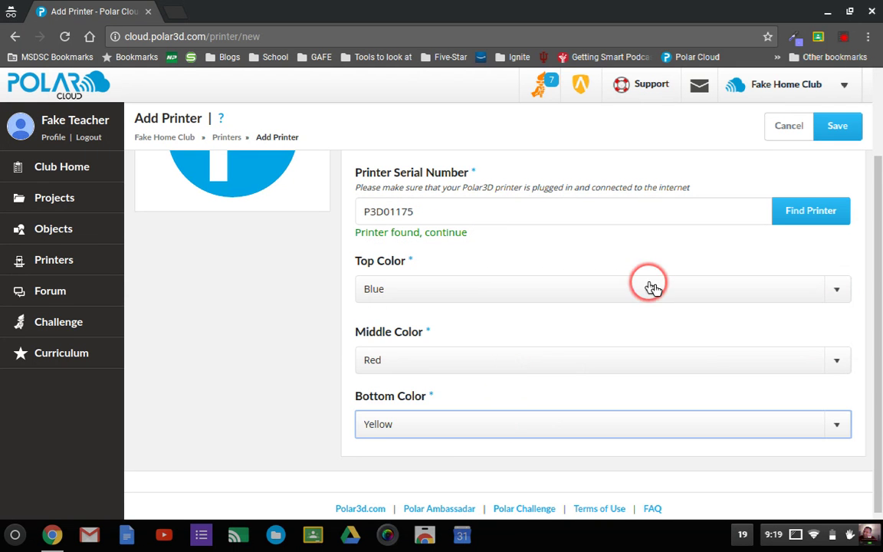
pyautogui.click(841, 131)
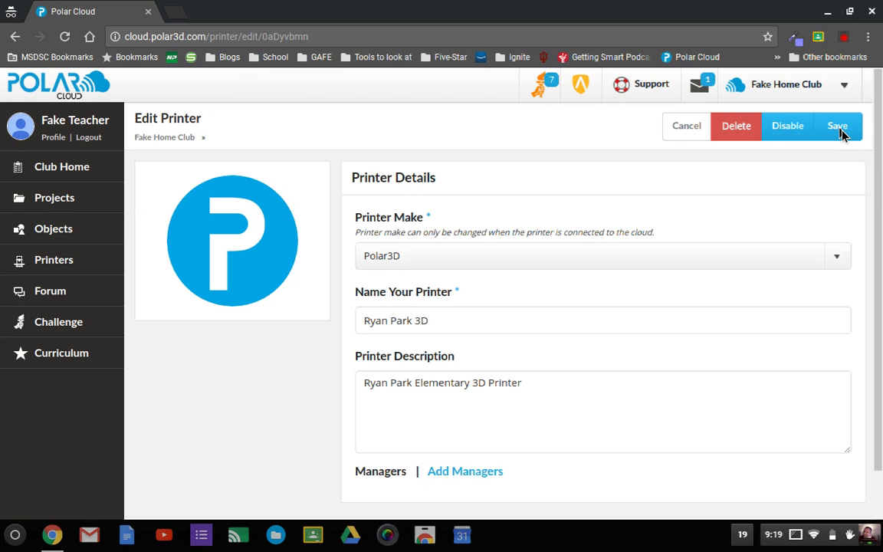
# Save the Ryan Park 3D details and return to the Printers list showing it Ready.
pyautogui.click(631, 158)
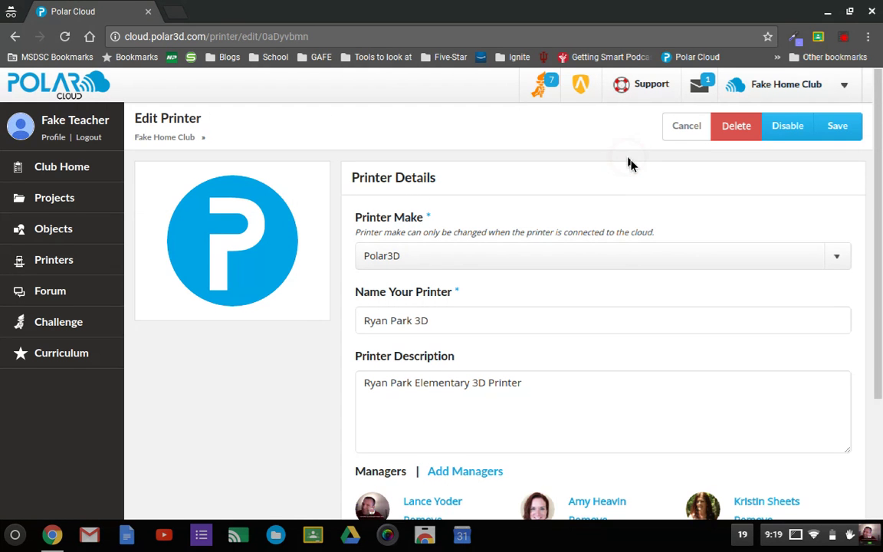
pyautogui.click(640, 170)
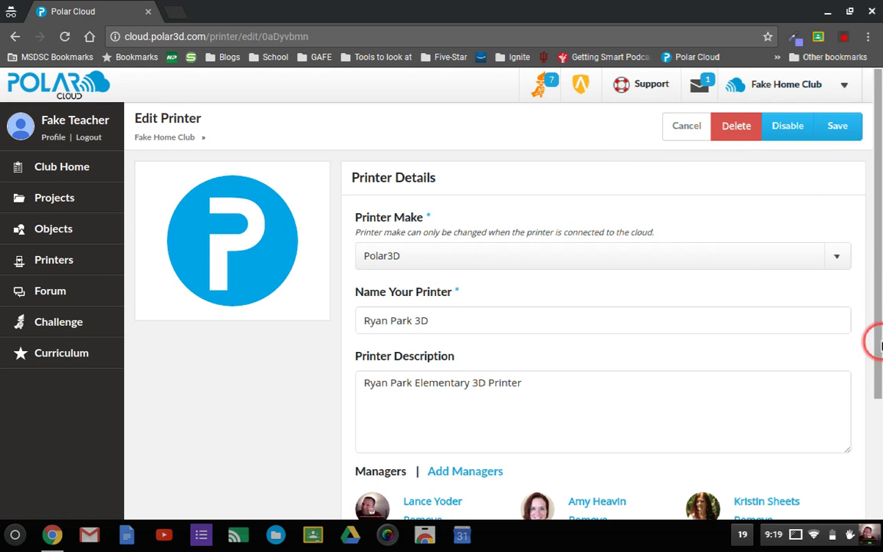
pyautogui.scroll(-2, 869, 334)
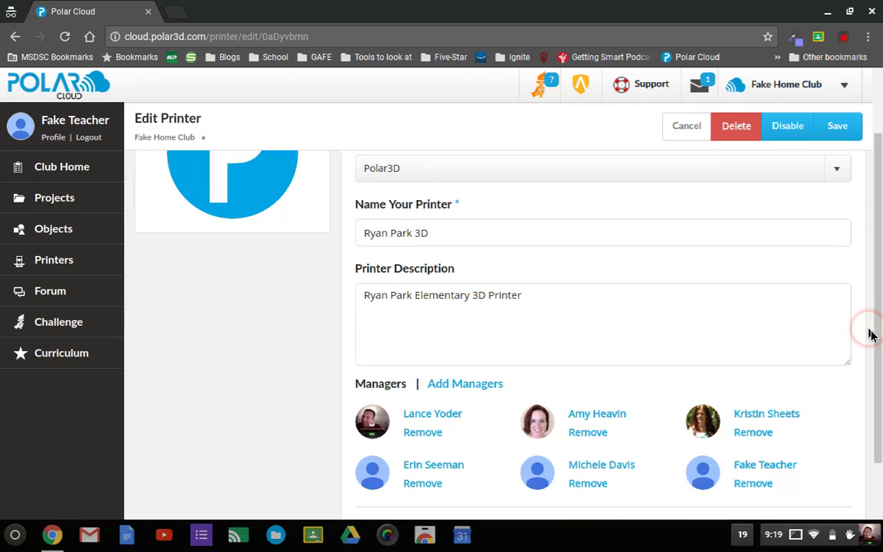
pyautogui.scroll(2, 872, 333)
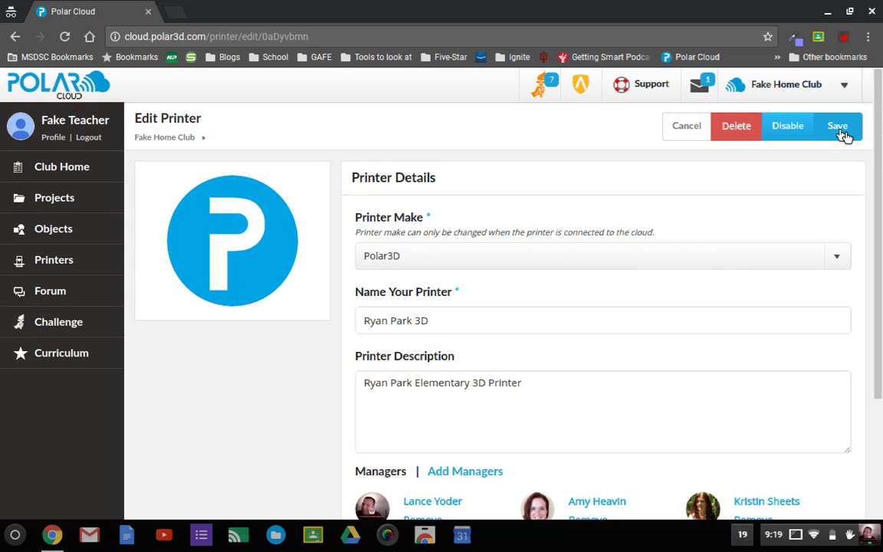
pyautogui.click(879, 177)
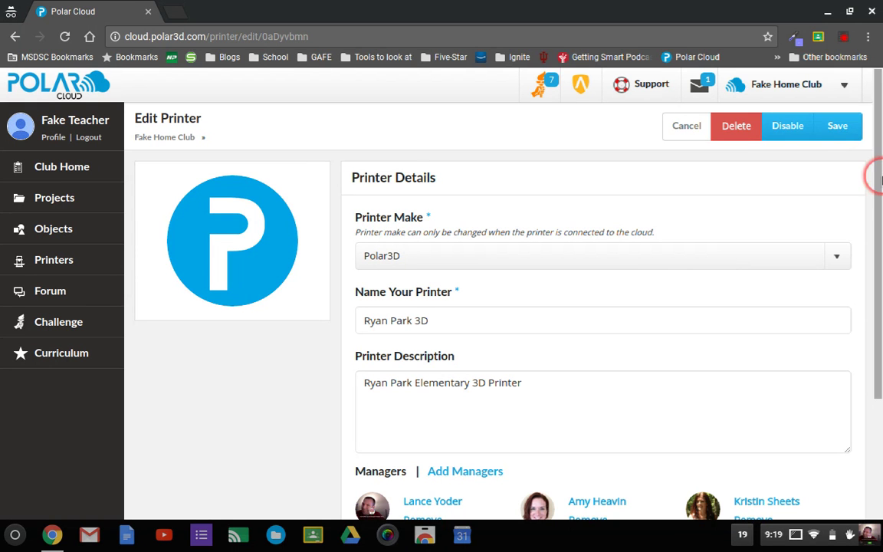
pyautogui.click(835, 125)
pyautogui.click(340, 186)
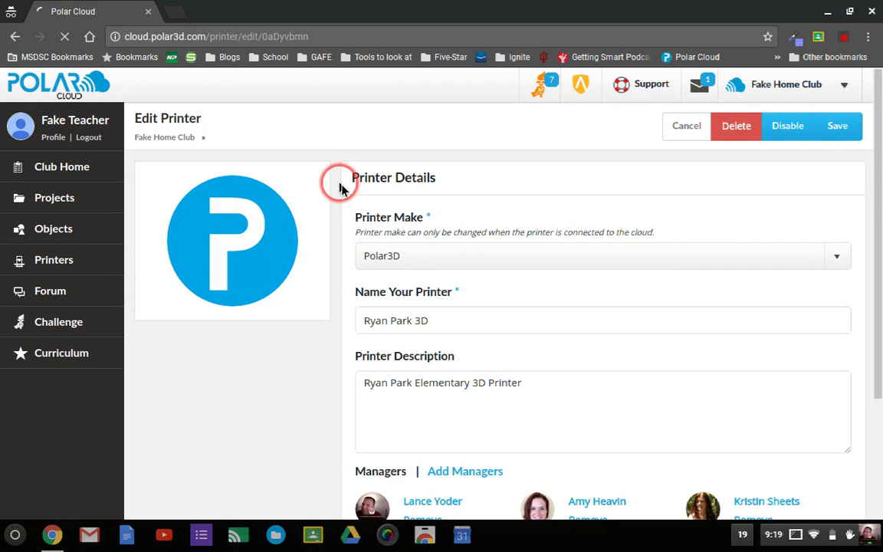
pyautogui.click(238, 190)
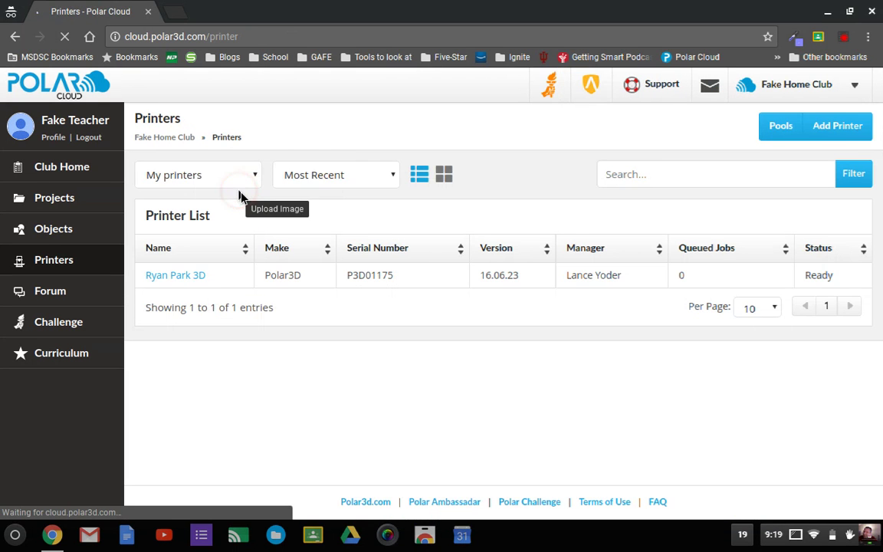
# Open the Ryan Park 3D printer's details page from the Printer List.
pyautogui.click(458, 273)
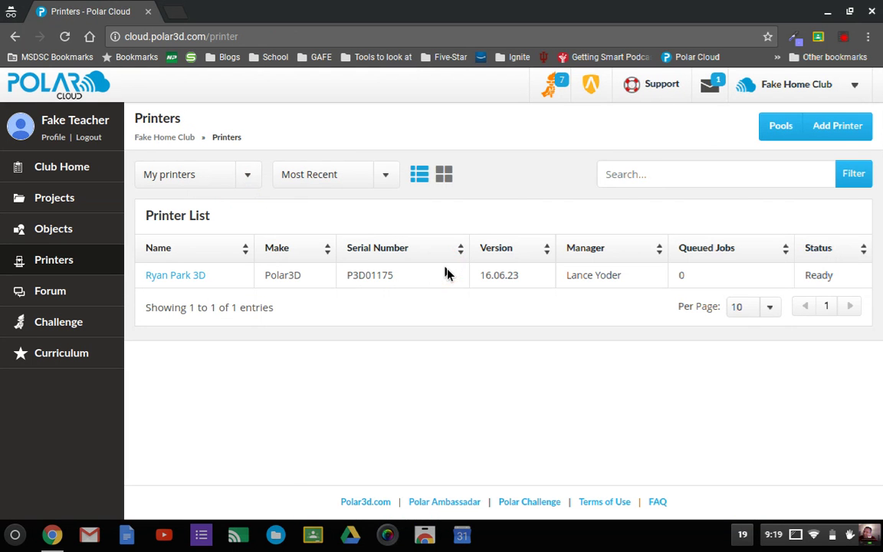
pyautogui.click(516, 285)
pyautogui.click(304, 296)
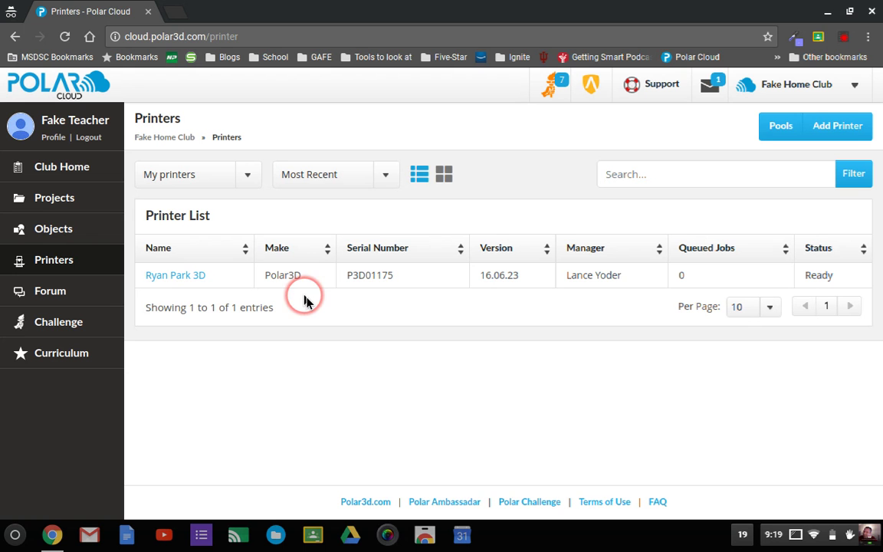
pyautogui.click(177, 277)
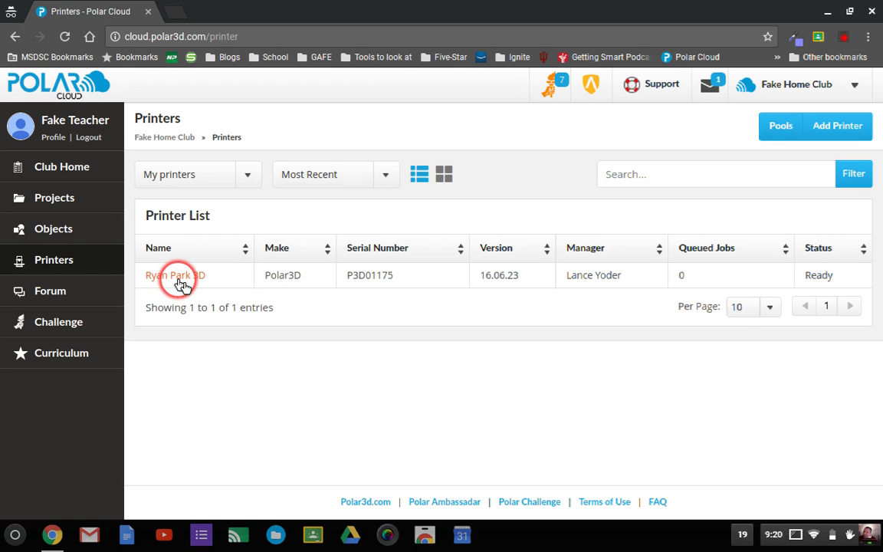
pyautogui.click(116, 266)
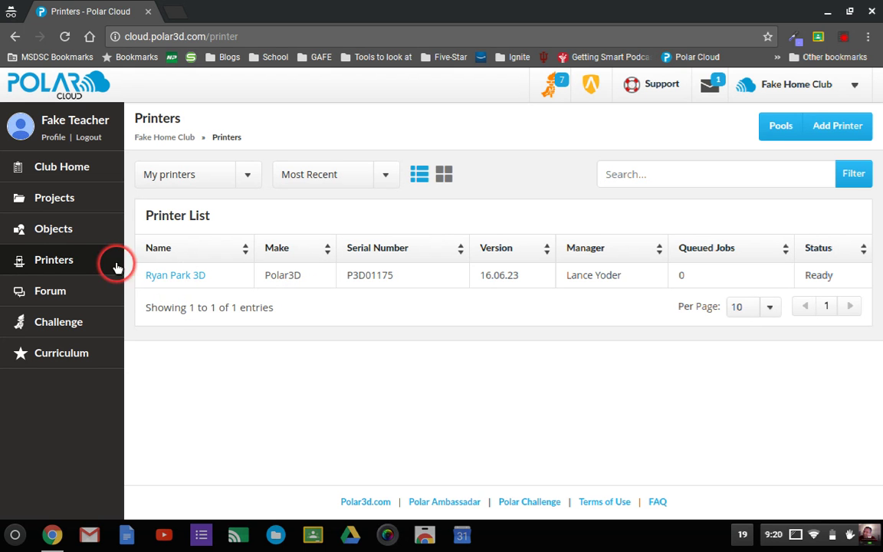
pyautogui.click(204, 279)
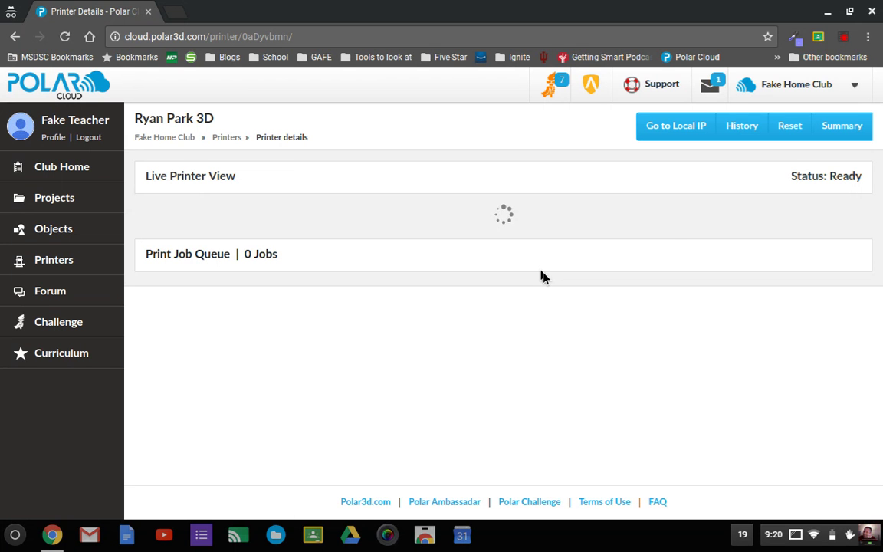
pyautogui.click(286, 189)
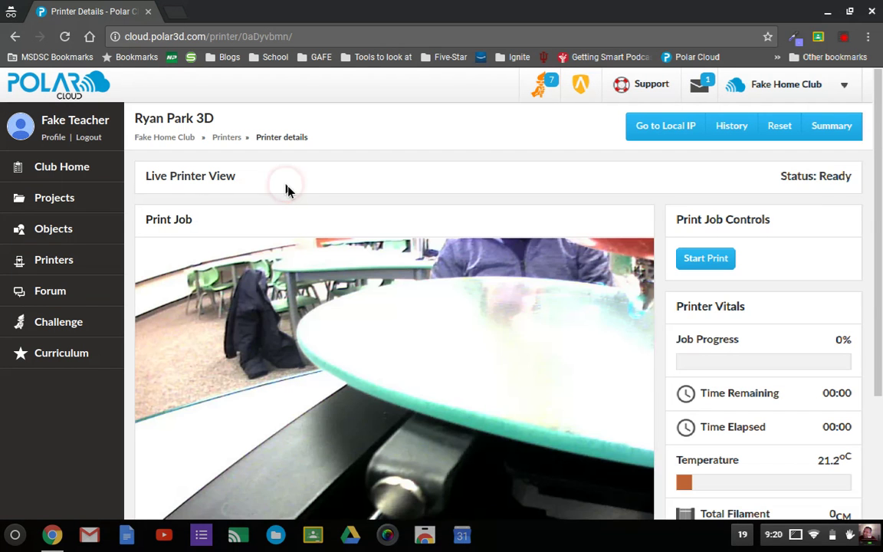
pyautogui.click(581, 240)
pyautogui.click(781, 212)
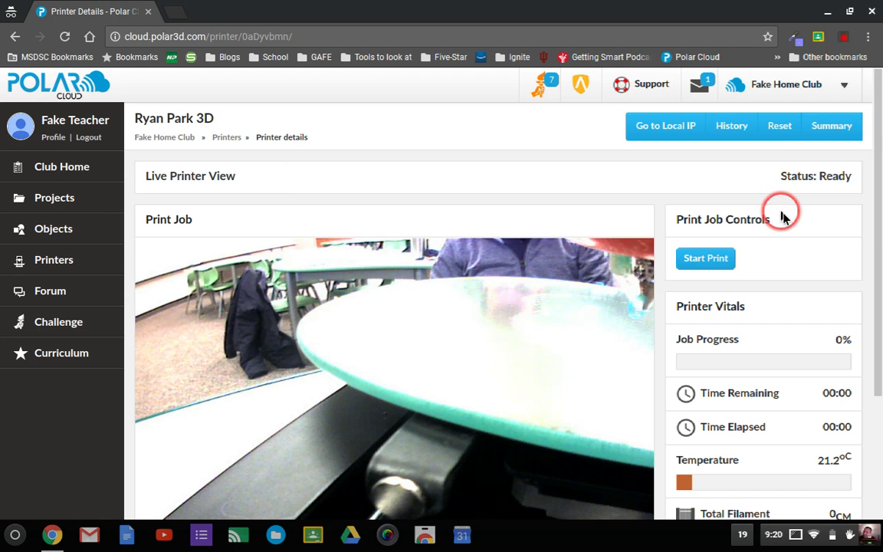
pyautogui.moveTo(869, 258); pyautogui.dragTo(878, 269)
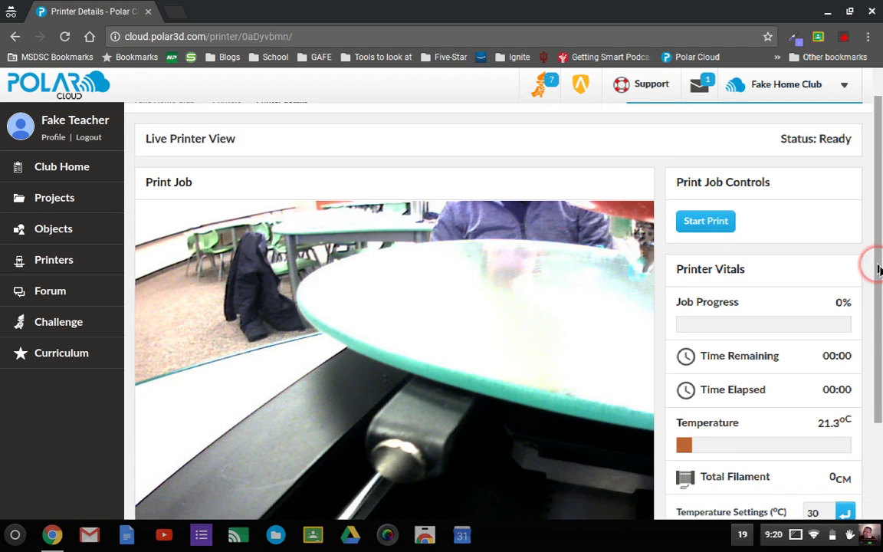
pyautogui.scroll(-1, 879, 268)
pyautogui.scroll(1, 879, 269)
pyautogui.scroll(1, 878, 269)
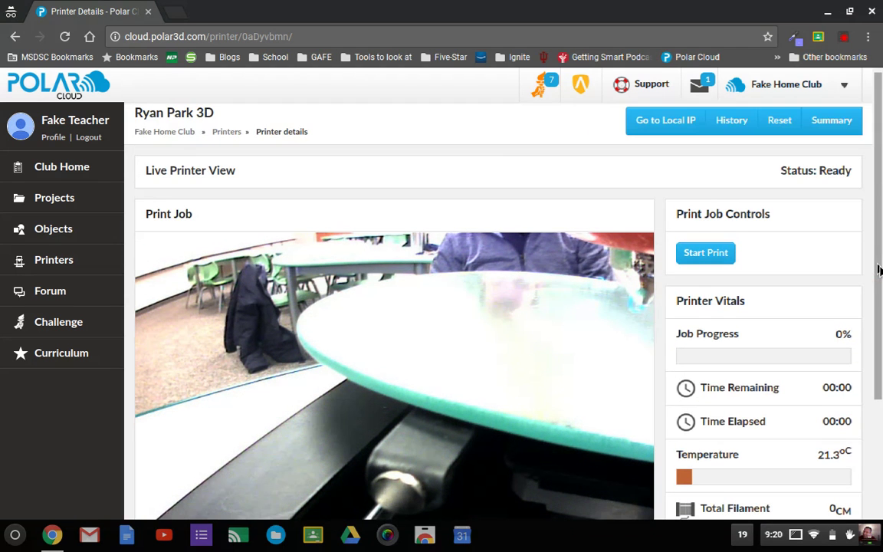
pyautogui.moveTo(879, 268); pyautogui.dragTo(546, 176)
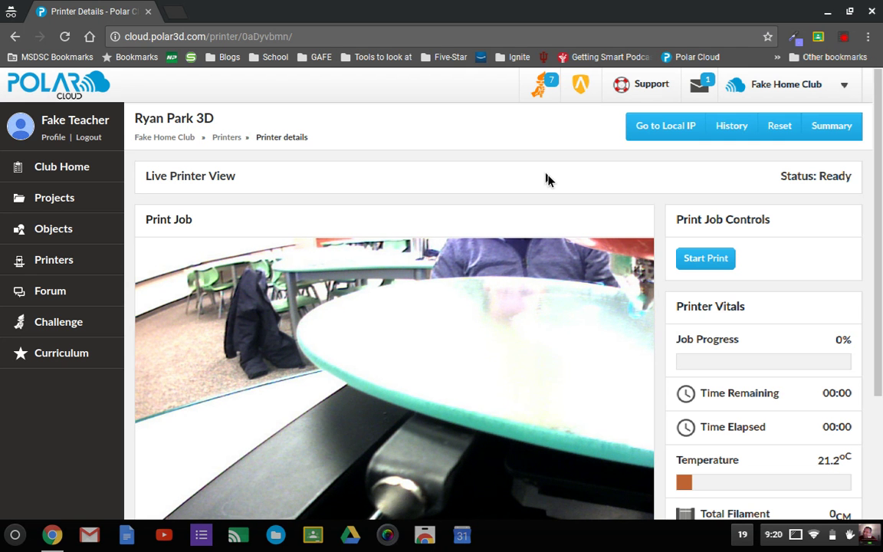
# Review the printer's Ready status, 0% job progress and 21.2°C temperature vitals.
pyautogui.click(249, 237)
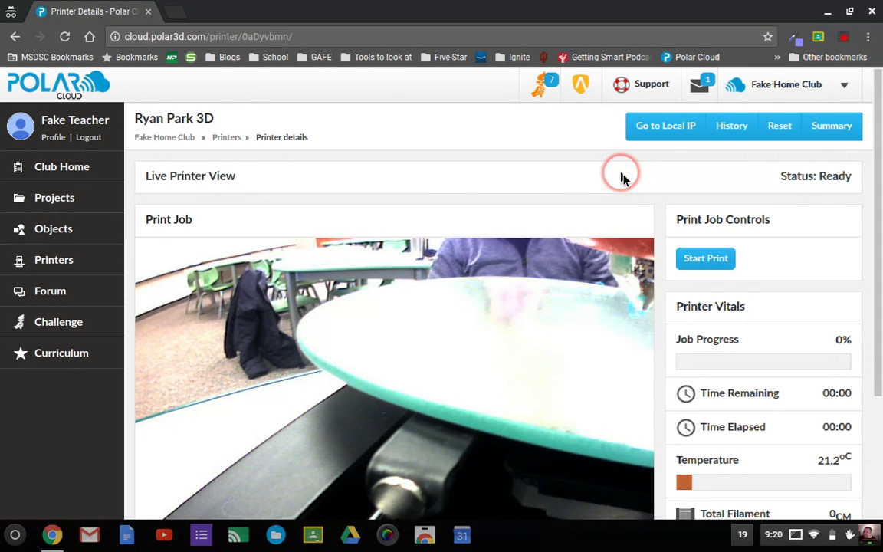
pyautogui.scroll(-1, 623, 176)
pyautogui.scroll(-1, 623, 176)
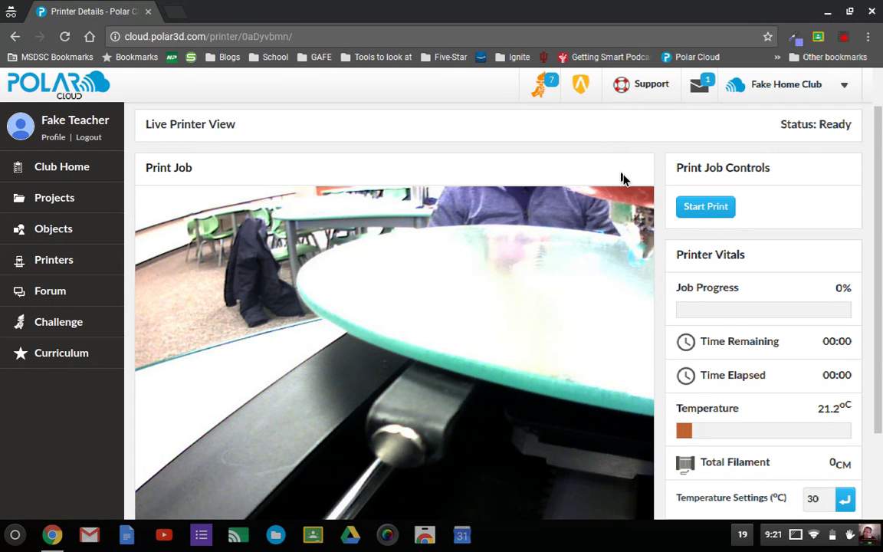
pyautogui.scroll(2, 622, 176)
pyautogui.click(481, 110)
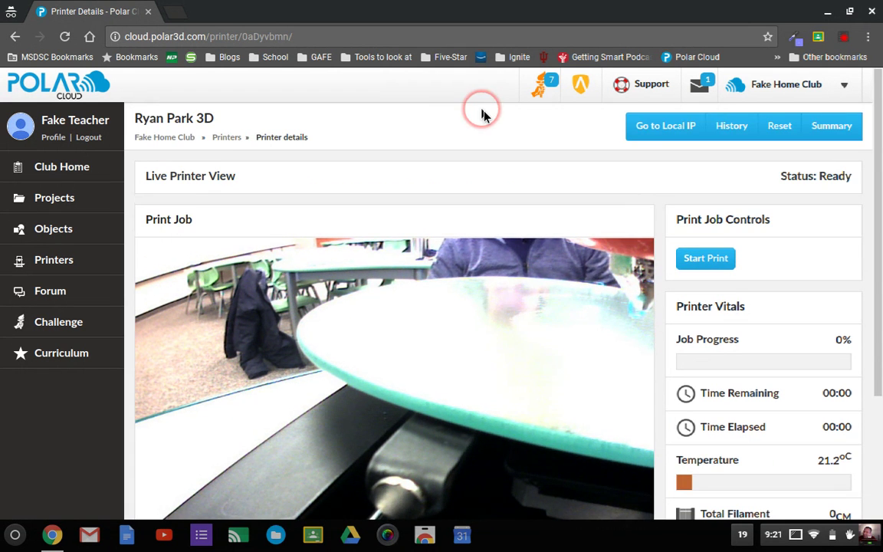